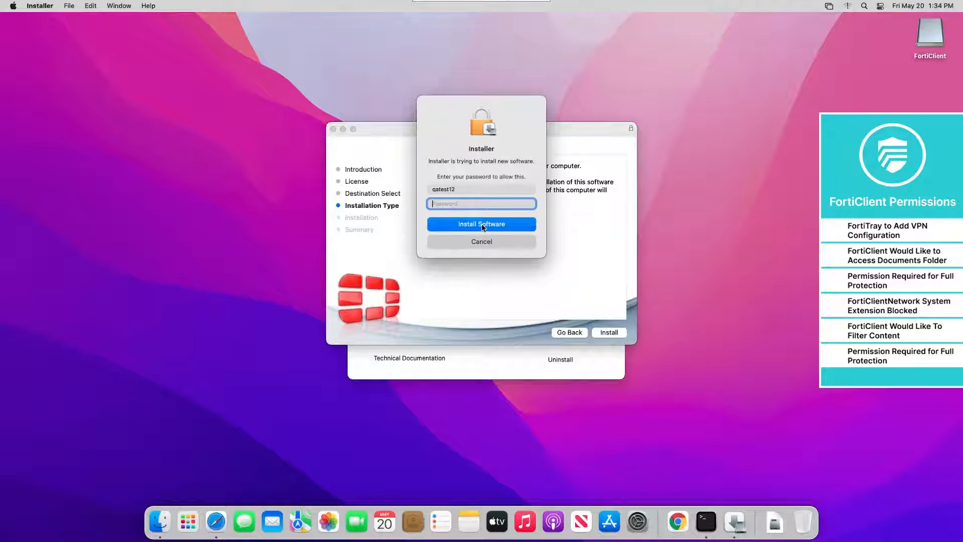
Authorize the FortiClient installation with the admin password and let it complete
type("••••")
left_click(470, 225)
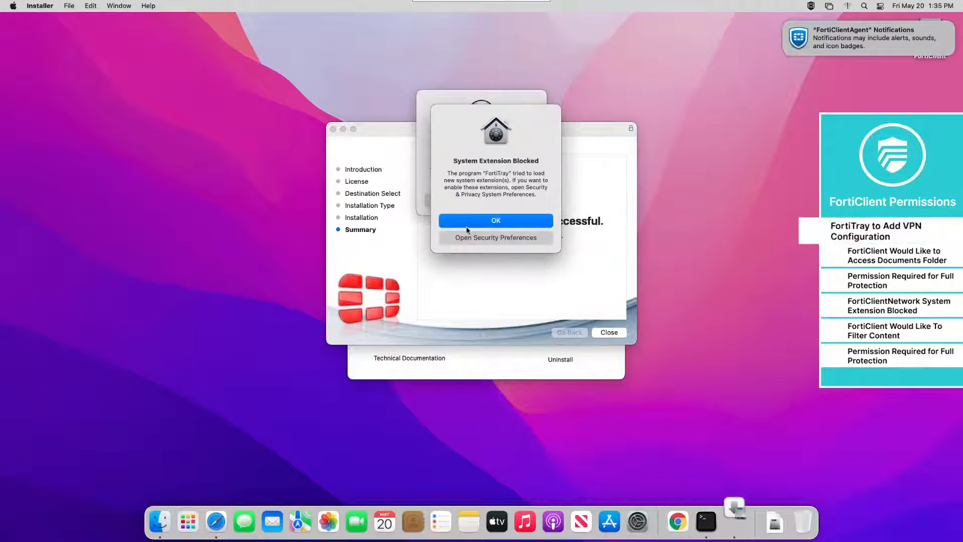
Allow FortiTray to add VPN configurations and go to the blocked extension's security settings
left_click_drag(468, 120, 649, 141)
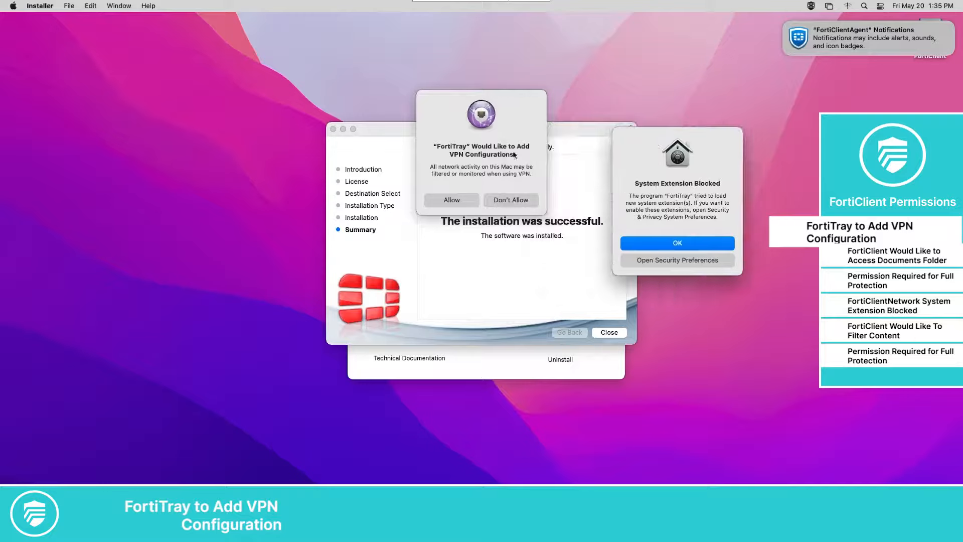
left_click(495, 146)
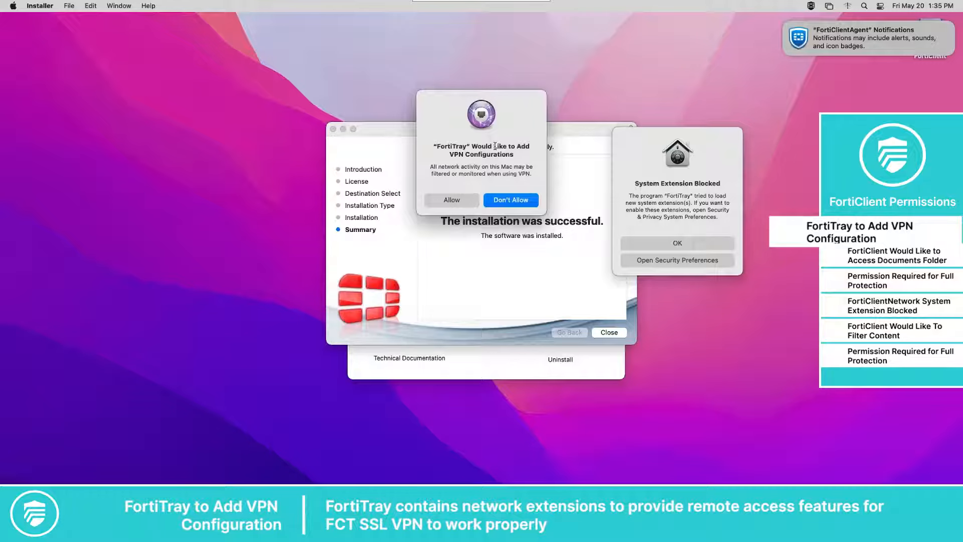
left_click(455, 204)
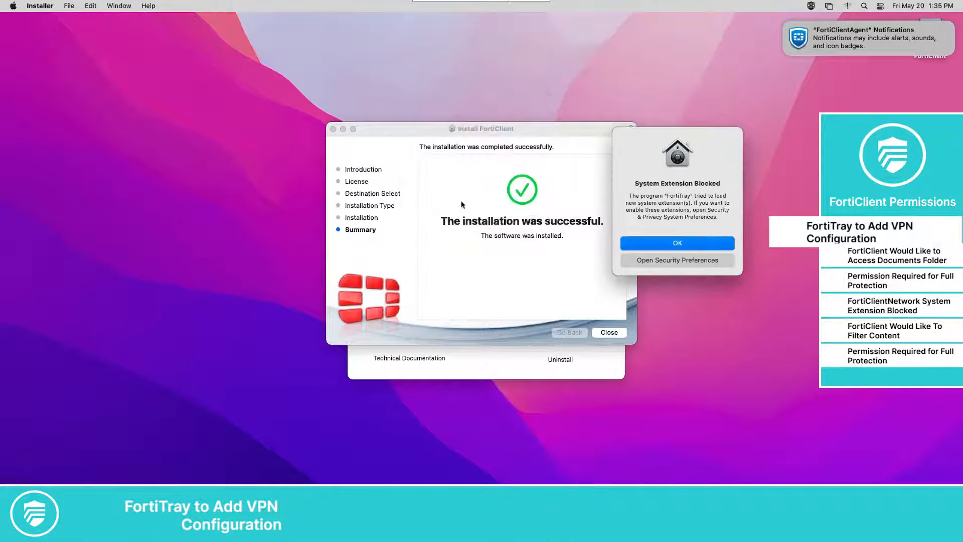
left_click(648, 261)
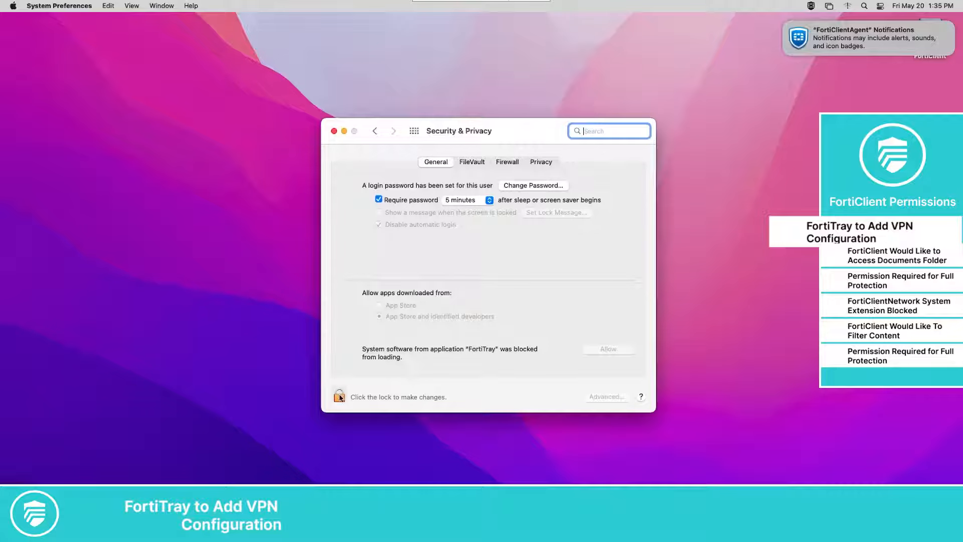
Unlock Security & Privacy with the admin password and allow FortiTray's blocked system software
left_click(339, 396)
left_click(505, 331)
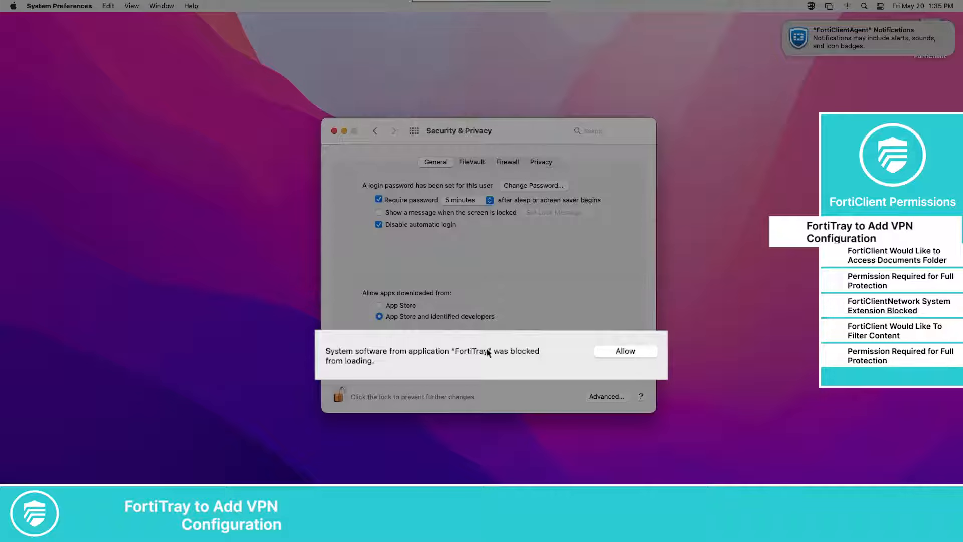
left_click(599, 354)
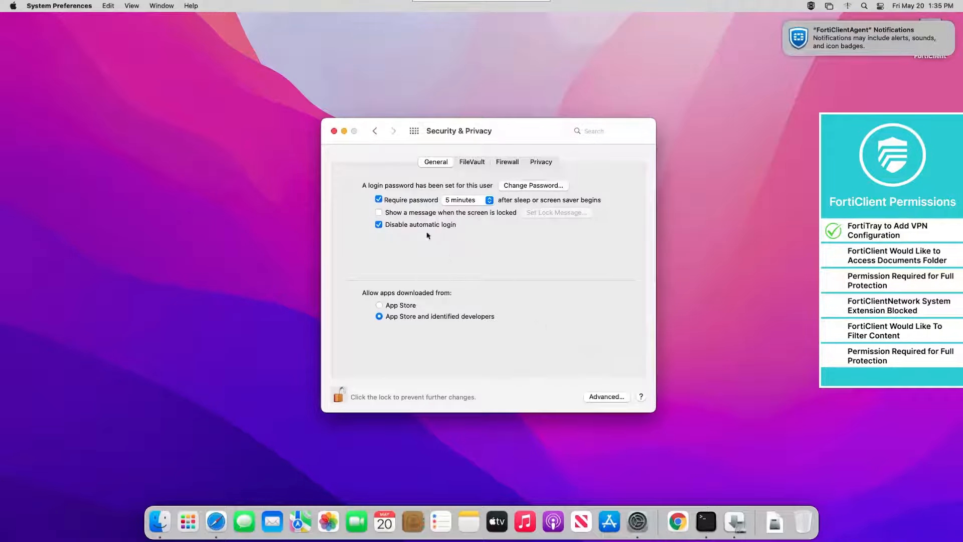
Close Security & Privacy and the installer, moving the FortiClient installer package to the Trash
left_click(334, 130)
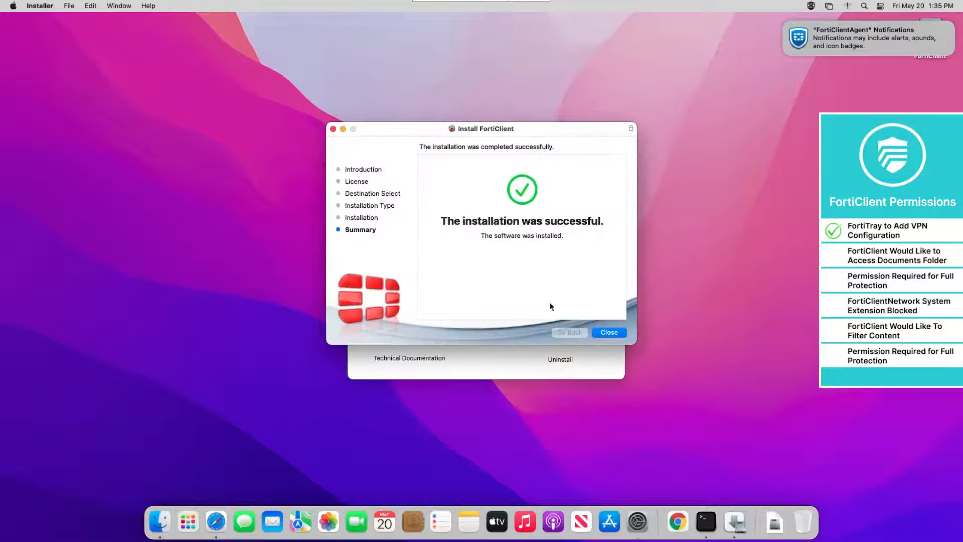
left_click(608, 332)
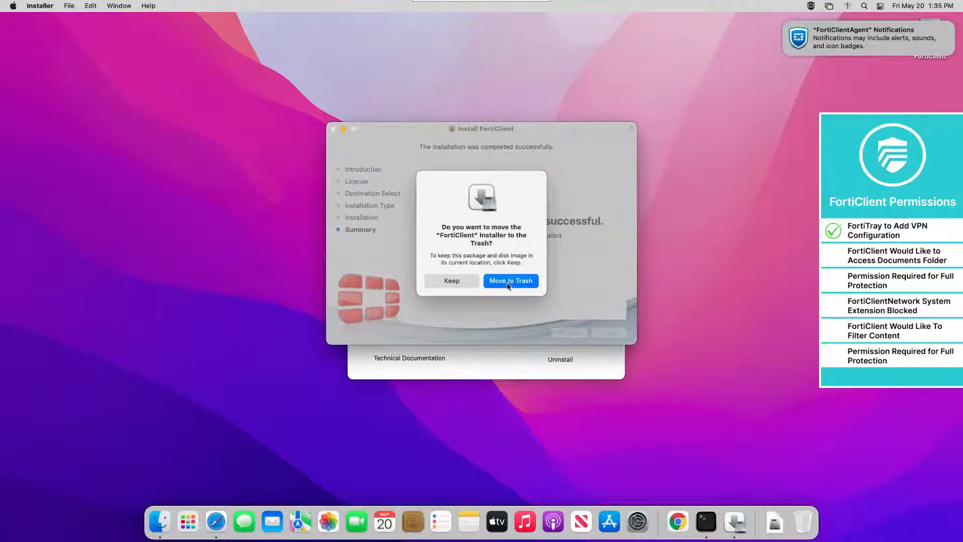
left_click(507, 284)
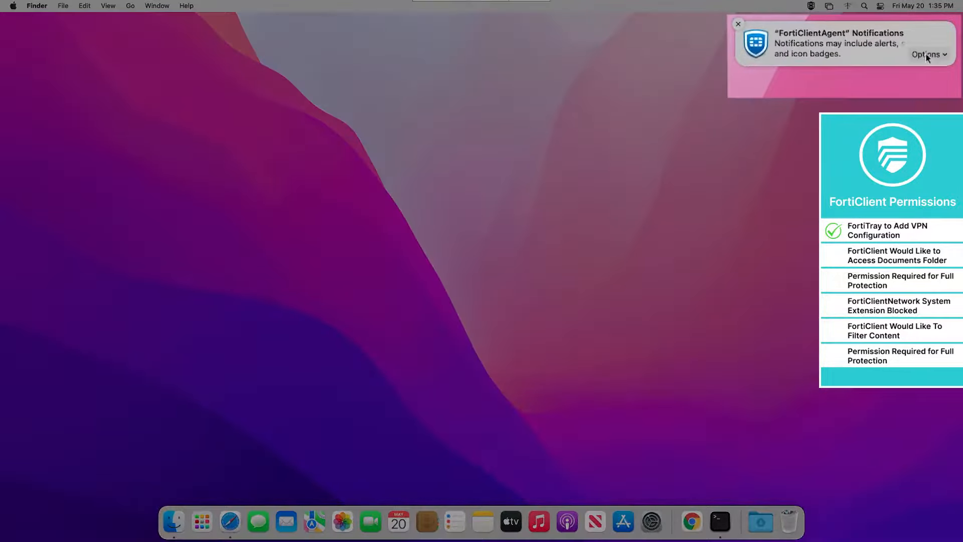
Allow FortiClientAgent notifications and launch the FortiClient console from the menu-bar icon
left_click(927, 55)
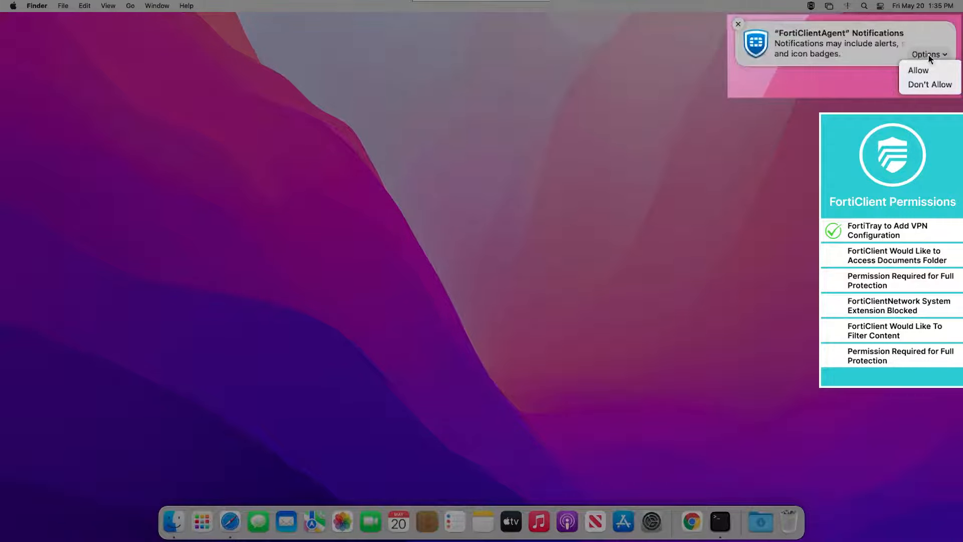
left_click(918, 70)
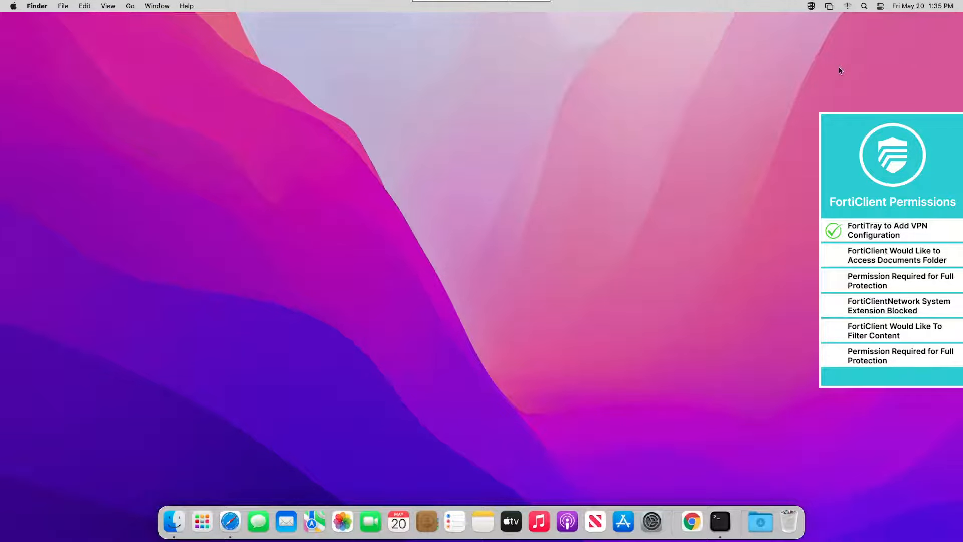
left_click(811, 6)
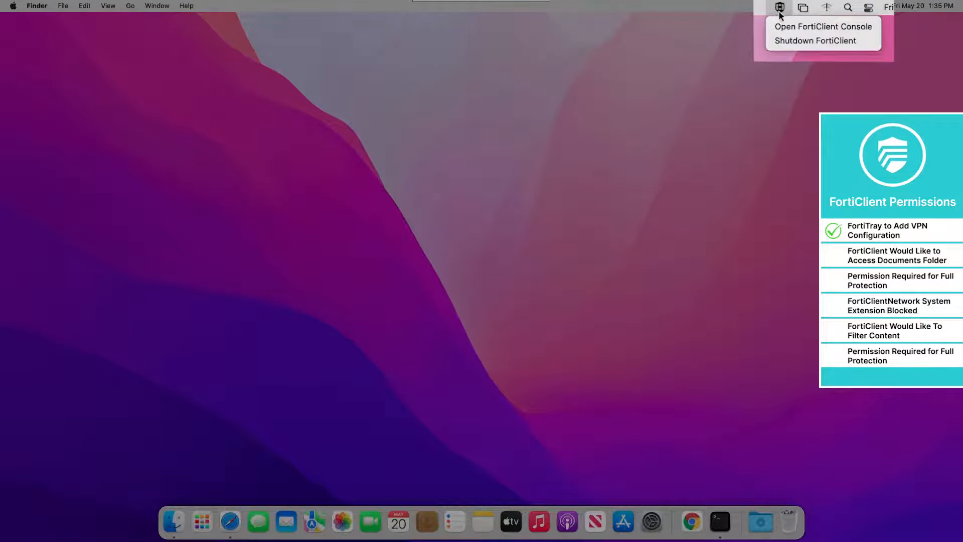
left_click(808, 27)
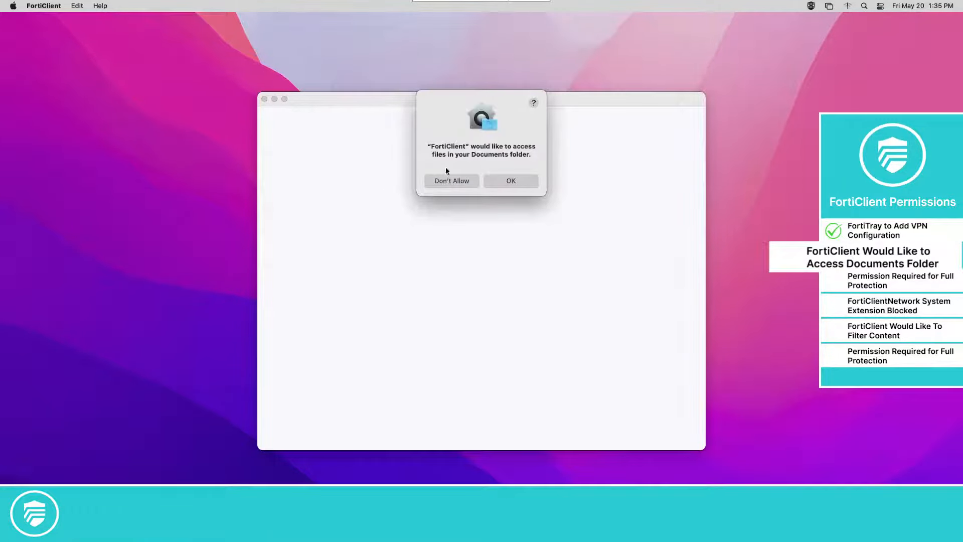
Grant Documents access and register with EMS server qaems.exts.demo.com, accepting its untrusted certificate
left_click(507, 181)
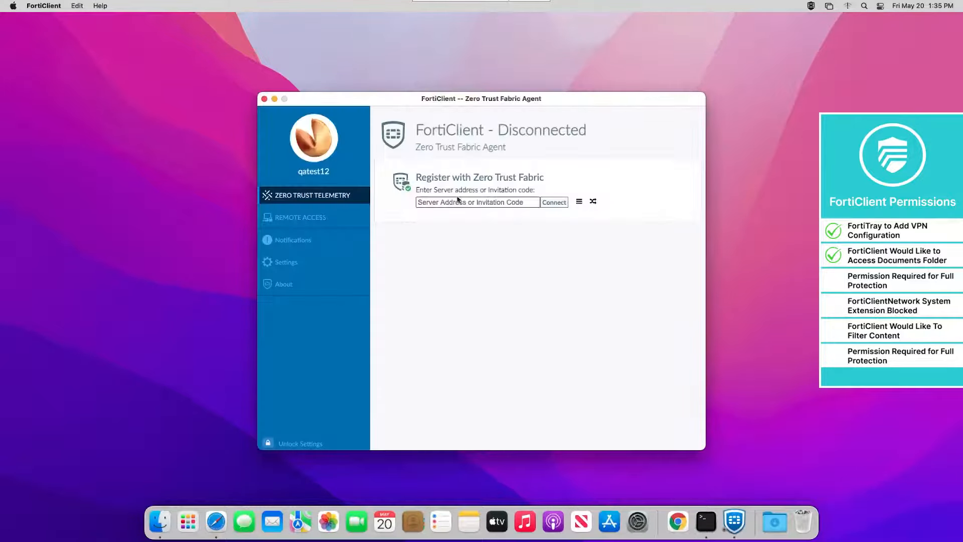
left_click(455, 200)
type("qaems.exts.demo.com")
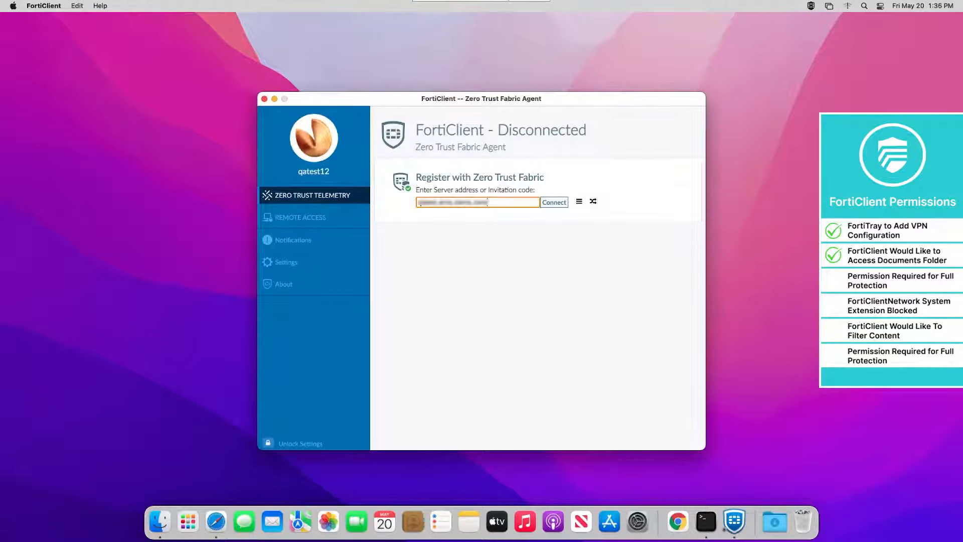
left_click(550, 203)
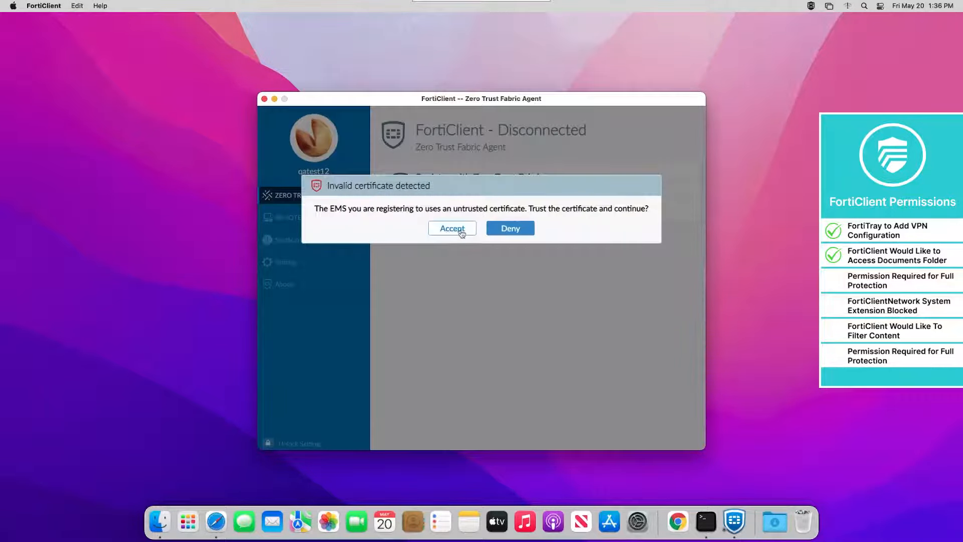
left_click(459, 230)
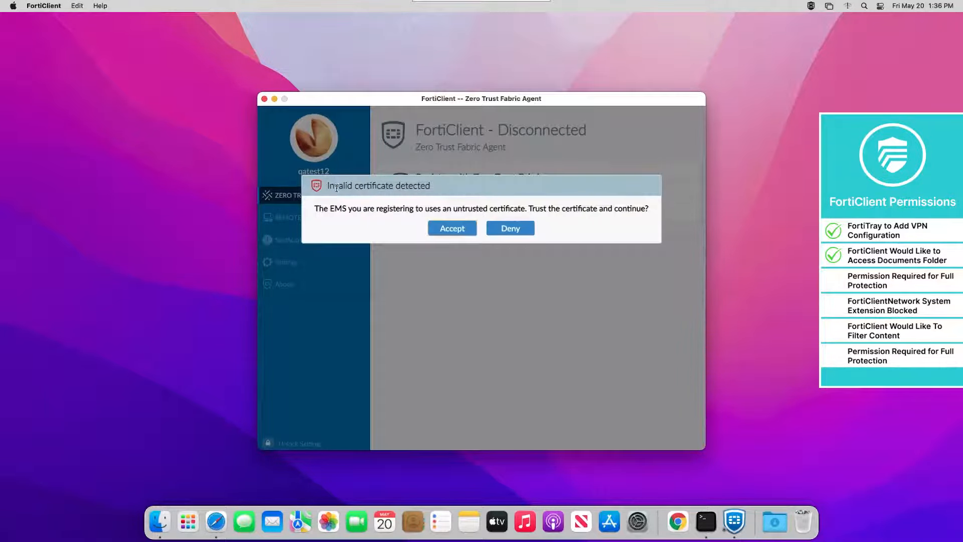
left_click(430, 228)
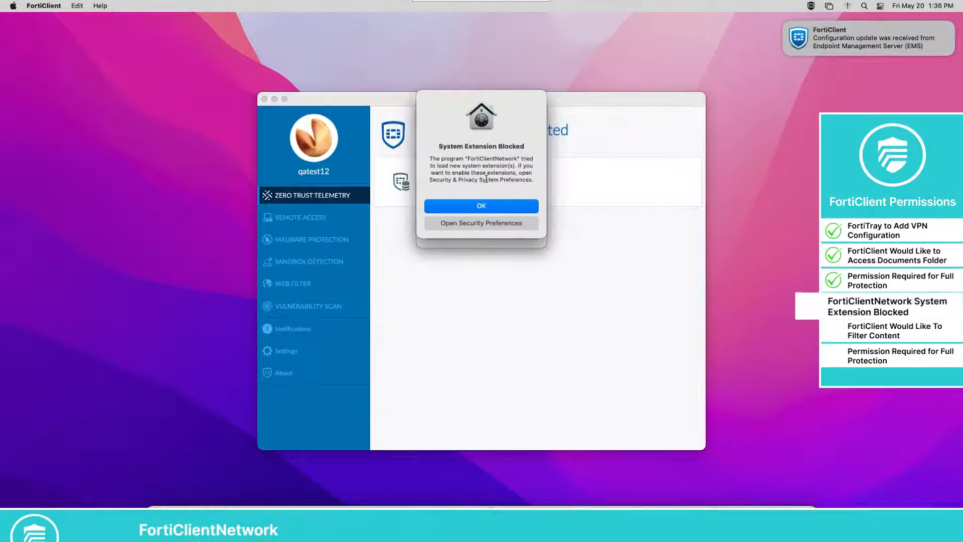
Unlock Security & Privacy and allow FortiClientNetwork's blocked system software, then close the window
left_click_drag(288, 118, 168, 116)
left_click_drag(175, 174, 226, 174)
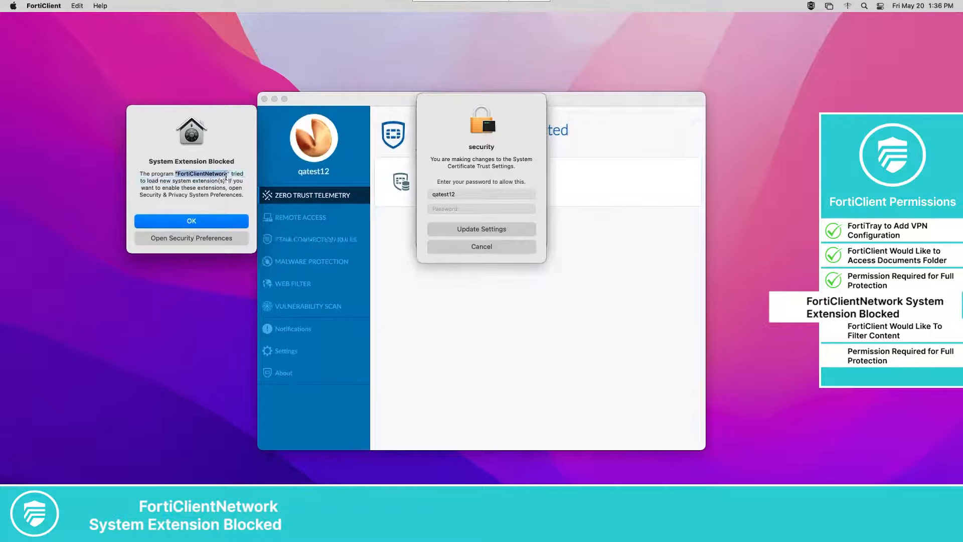
left_click(200, 243)
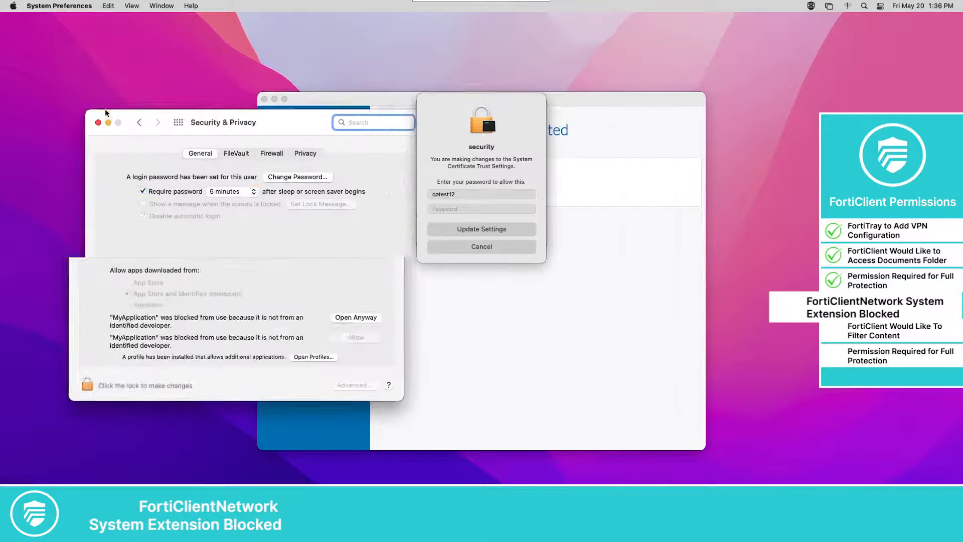
left_click(74, 384)
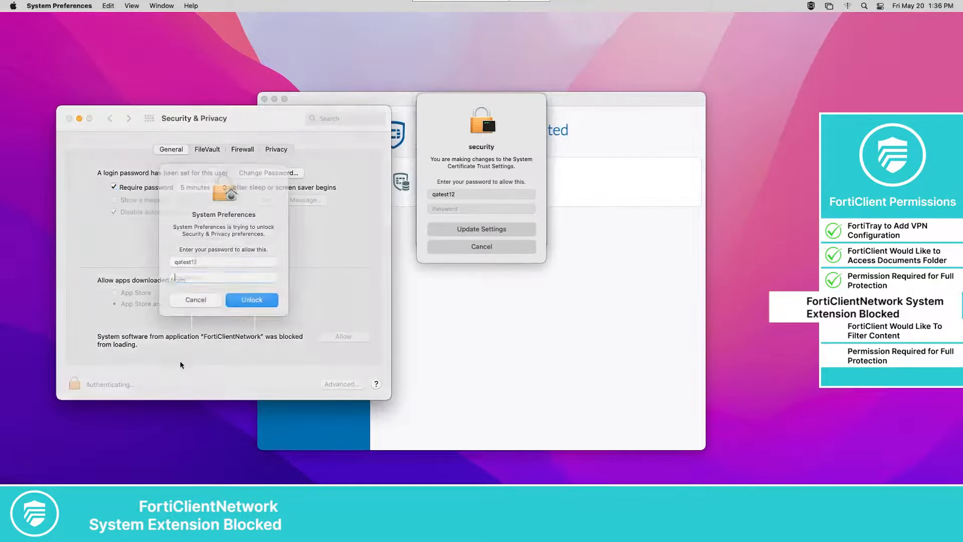
type("••••••••")
left_click(246, 315)
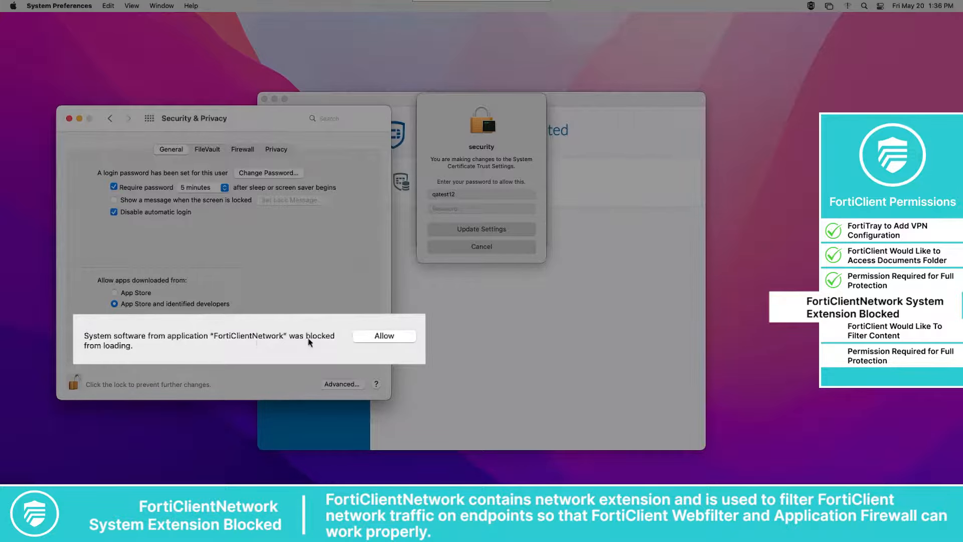
left_click(360, 337)
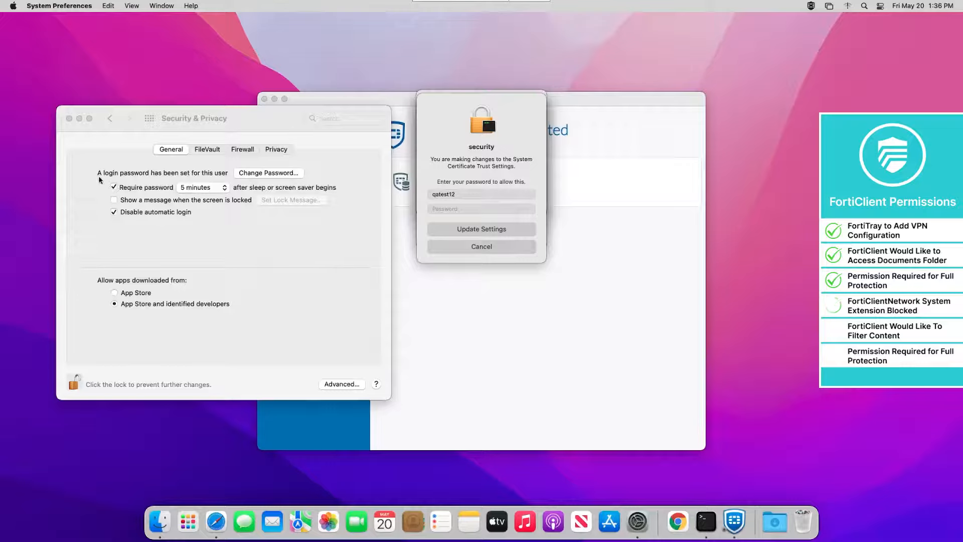
left_click(69, 118)
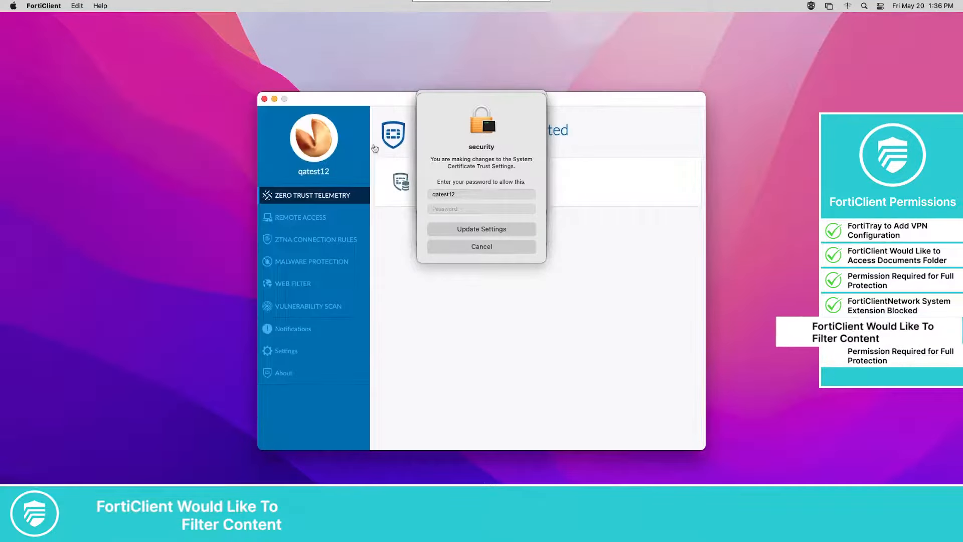
Allow FortiClientNetwork to filter network content
left_click_drag(468, 103, 299, 116)
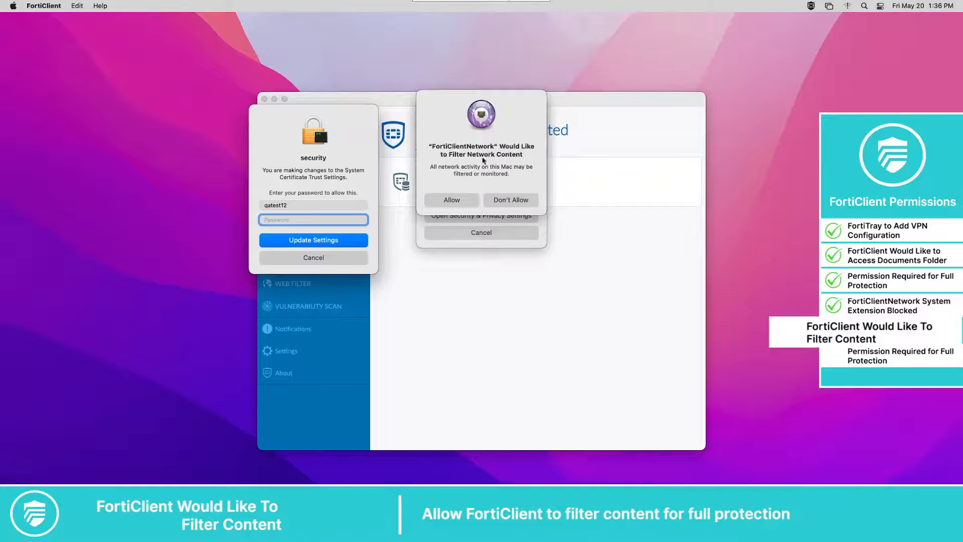
left_click(451, 199)
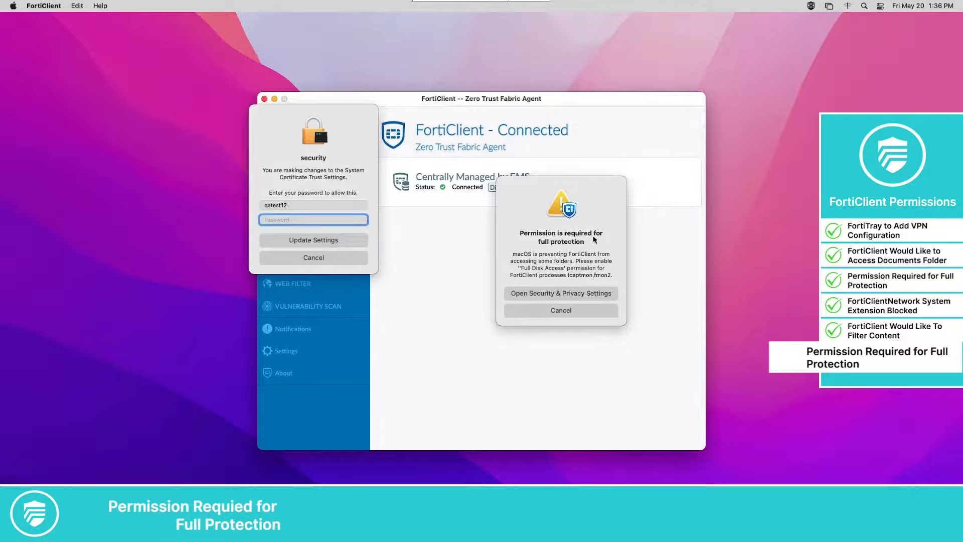
Open the Full Disk Access privacy settings and unlock them with the admin password
left_click(540, 296)
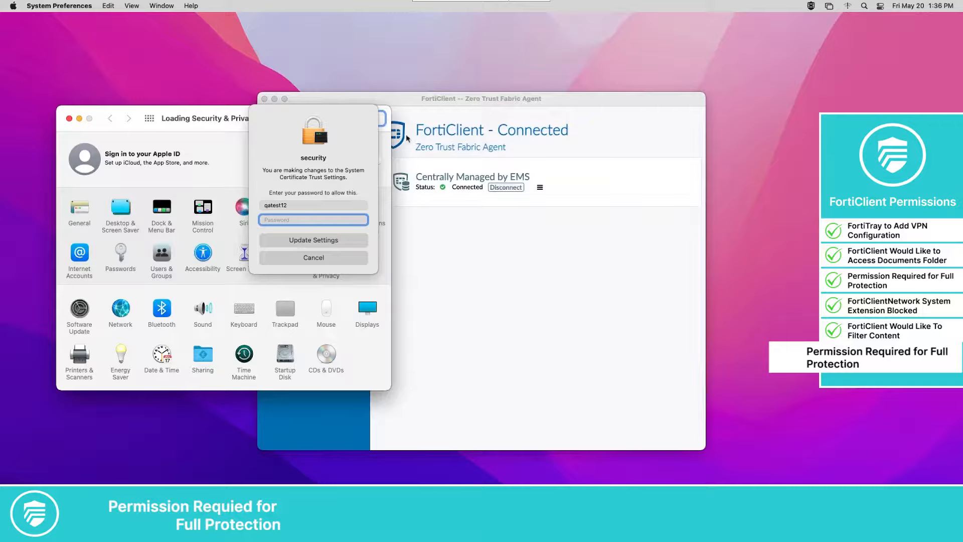
left_click_drag(294, 105, 145, 62)
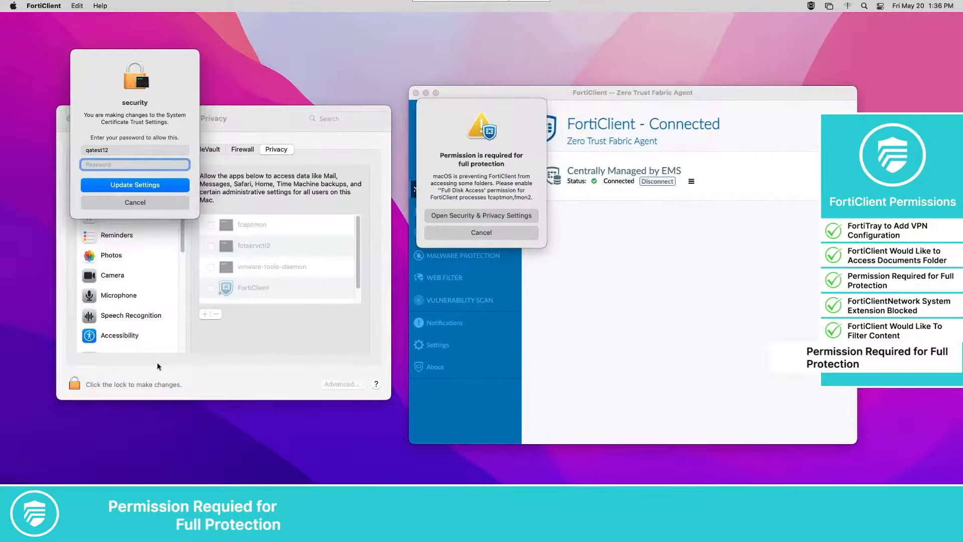
left_click(75, 384)
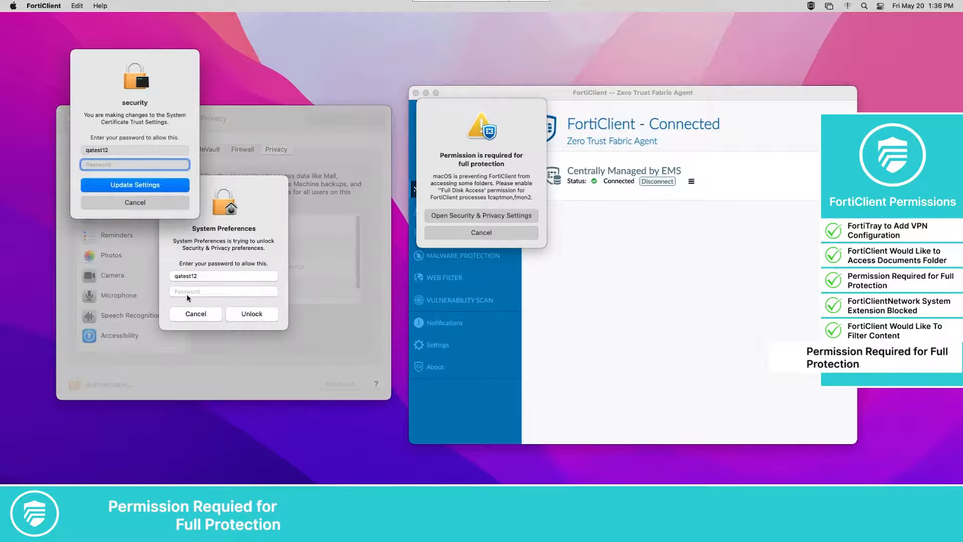
type("****")
left_click(236, 316)
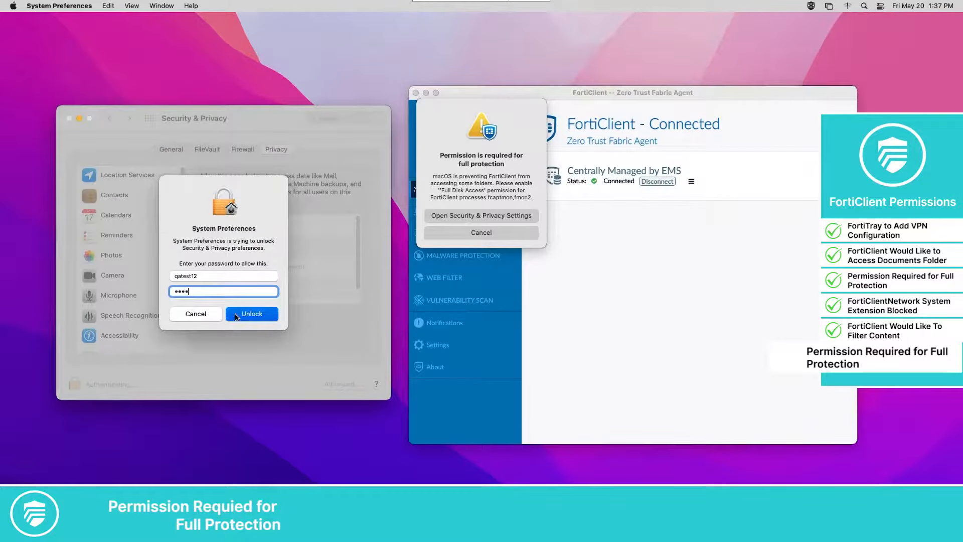
scroll(181, 293, "down", 5)
scroll(181, 292, "down", 2)
left_click(436, 344)
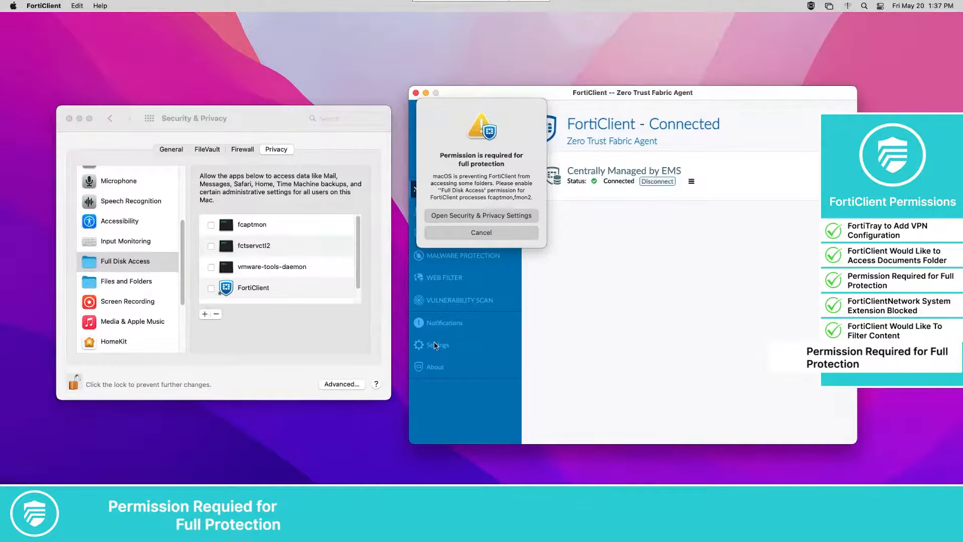
scroll(790, 416, "down", 1)
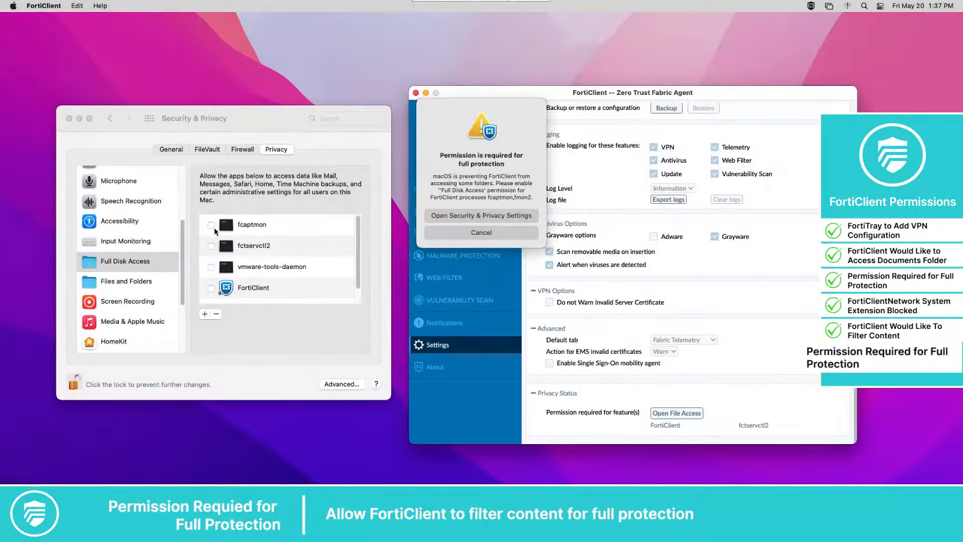
Grant Full Disk Access to fcaptmon, fctservctl2, FortiClient (Quit & Reopen) and fmon2
left_click(211, 224)
left_click(211, 225)
left_click(231, 253)
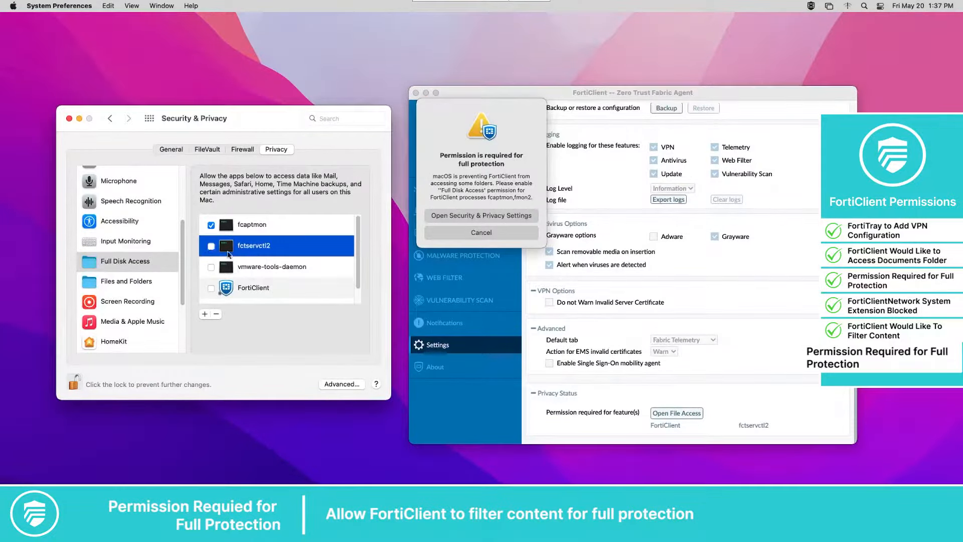
left_click(212, 287)
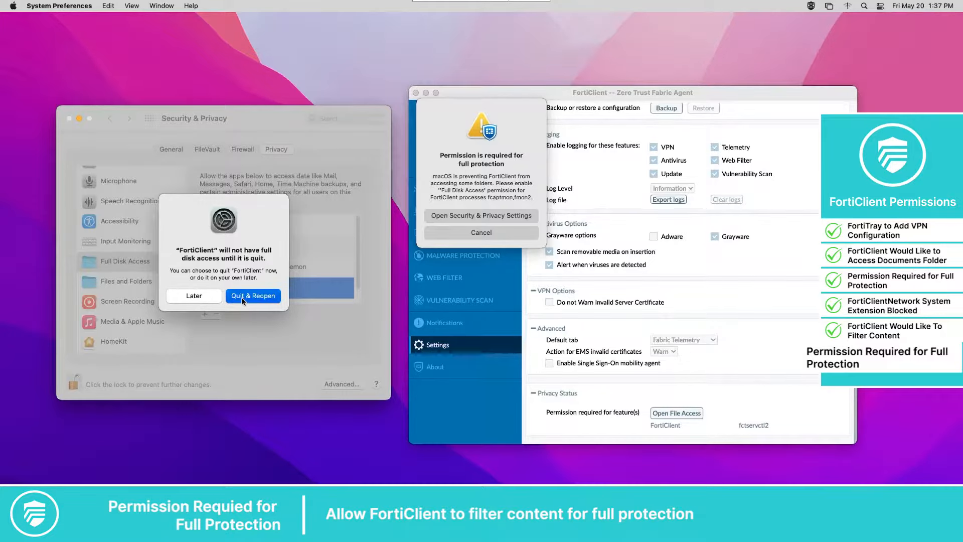
left_click(242, 297)
left_click_drag(358, 267, 358, 287)
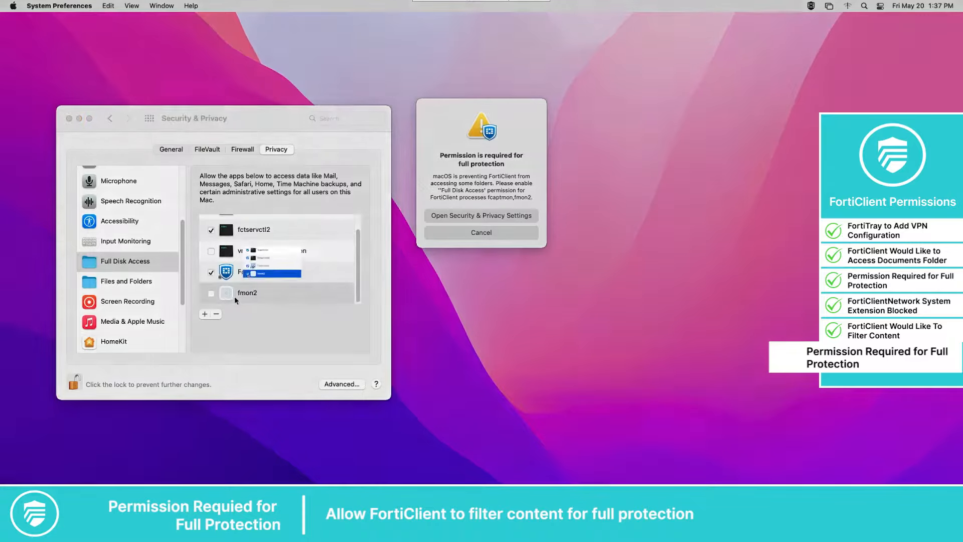
left_click(211, 293)
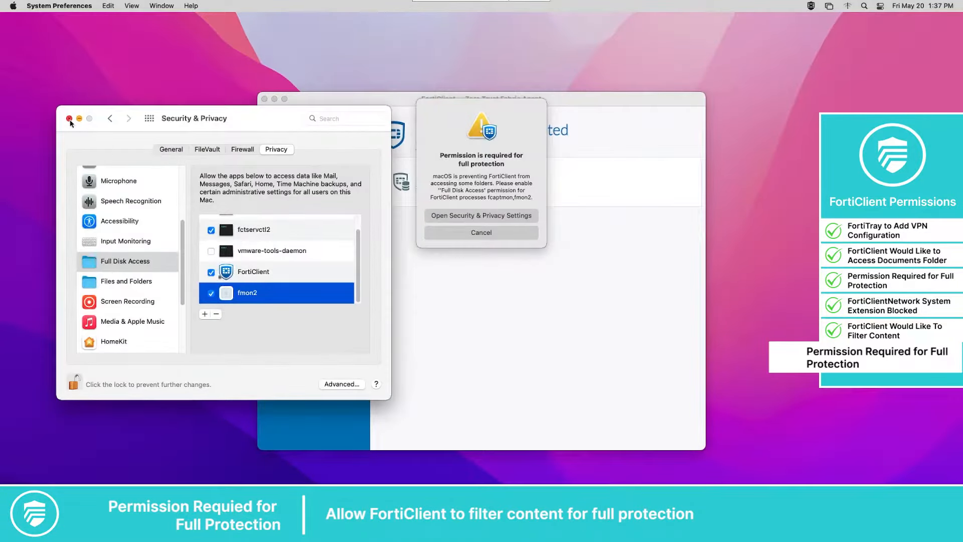
left_click(69, 119)
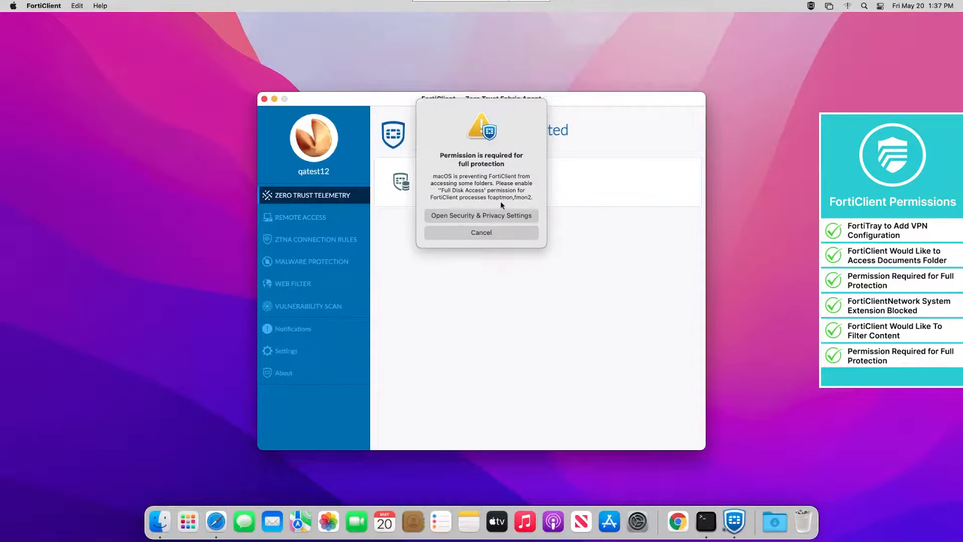
Verify Full Disk Access is ticked for fcaptmon, fctservctl2, FortiClient and fmon2, then view FortiClient Settings
left_click(460, 217)
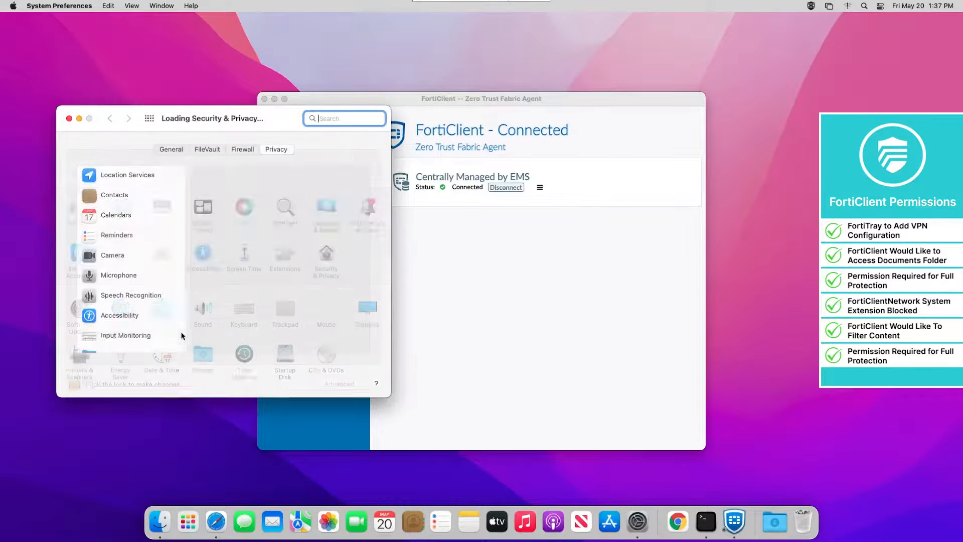
left_click(74, 384)
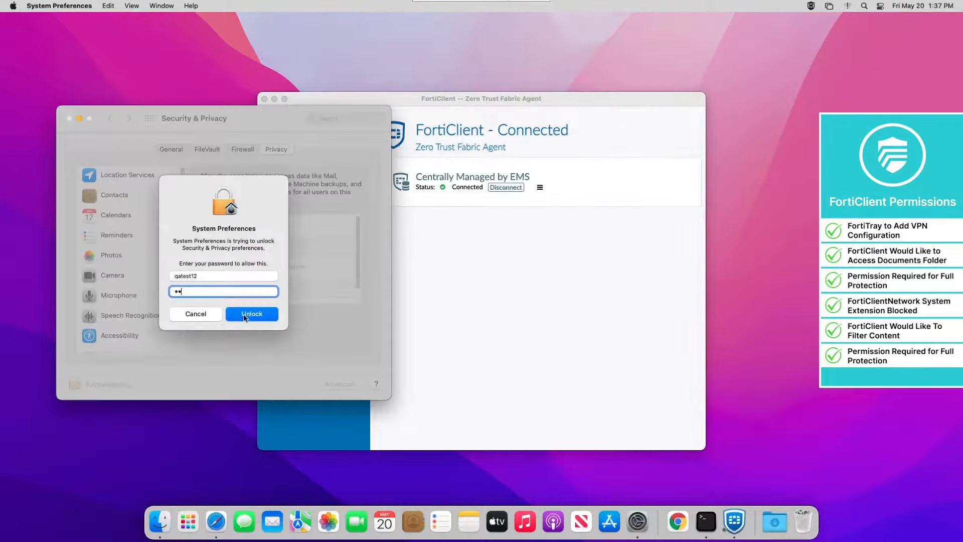
left_click(247, 312)
scroll(331, 266, "down", 1)
scroll(338, 240, "up", 1)
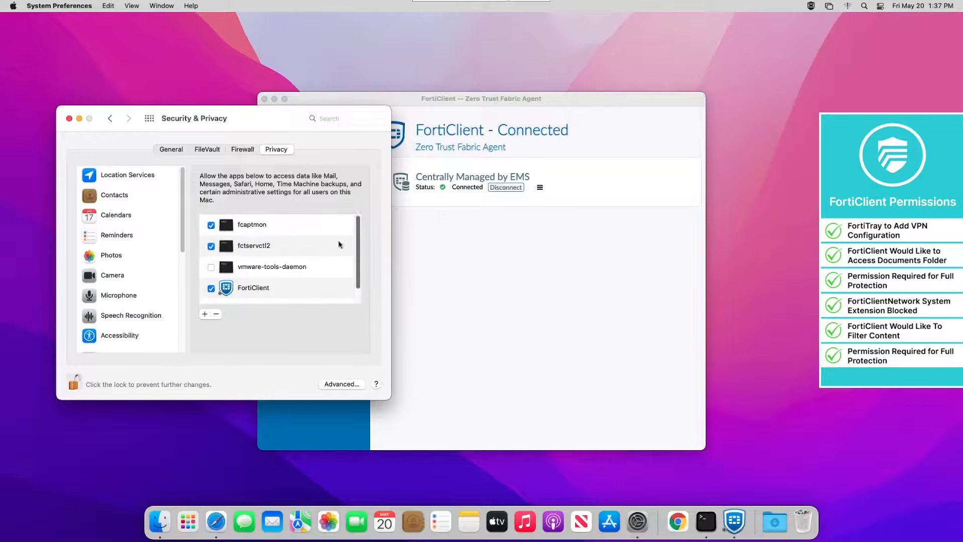
scroll(254, 279, "down", 1)
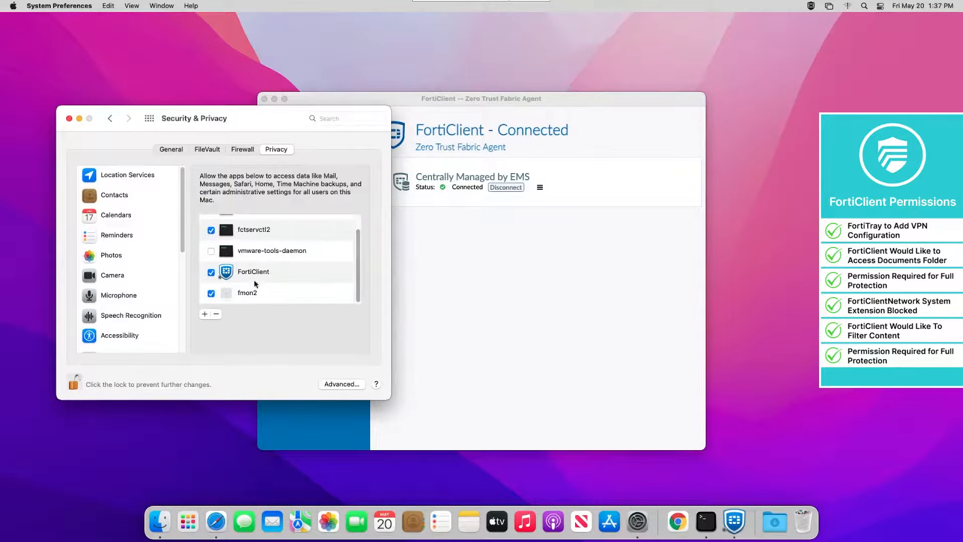
left_click(69, 118)
left_click(286, 351)
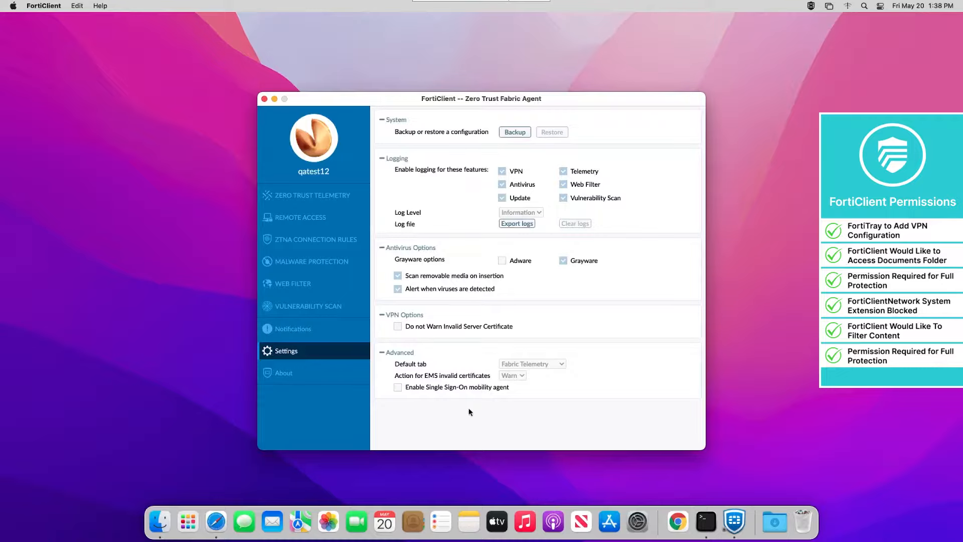
Enter the account password for the ssl-v4 remote-access VPN and start the connection
left_click(287, 196)
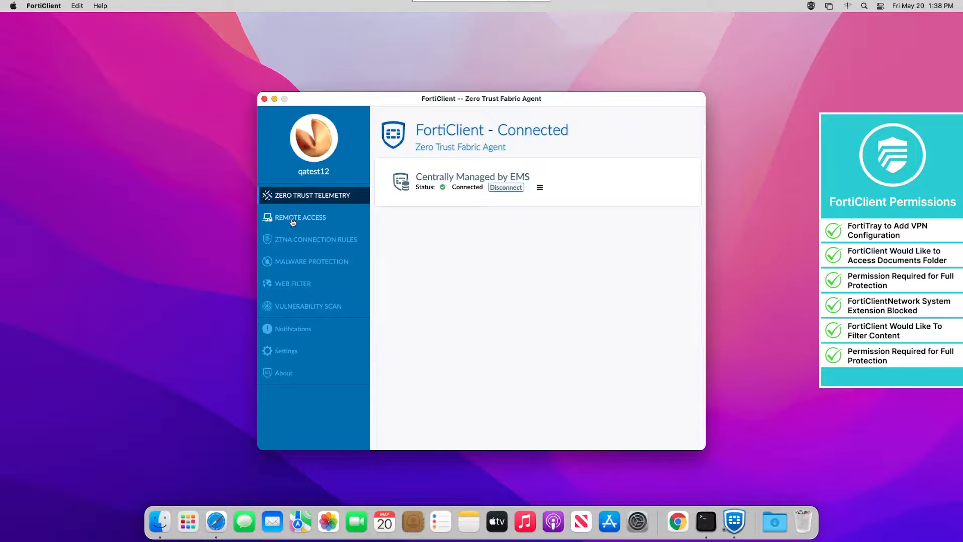
left_click(289, 216)
left_click(501, 298)
left_click(528, 344)
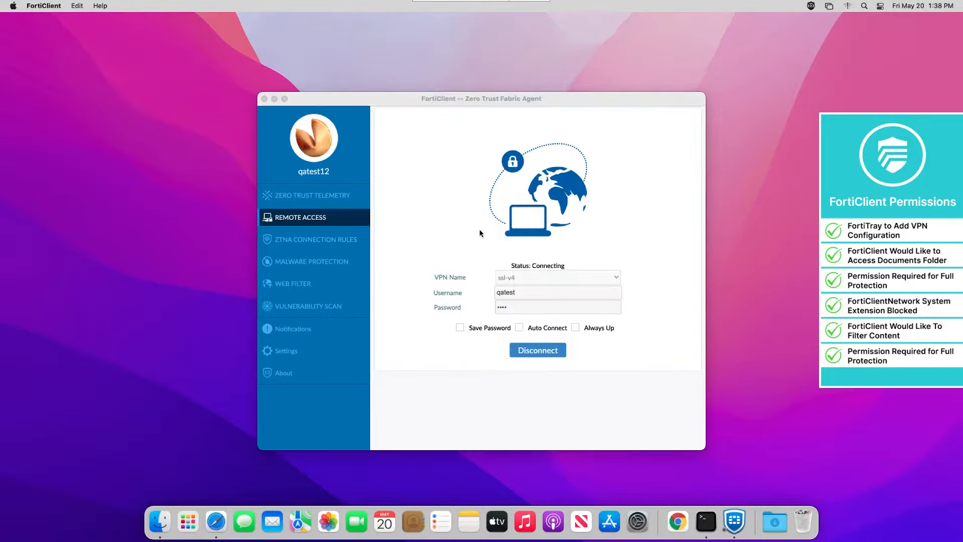